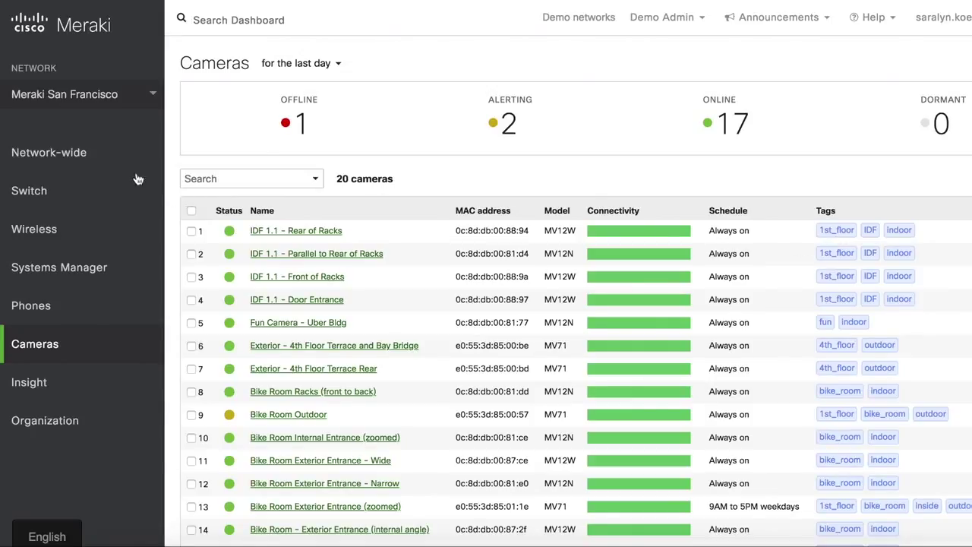
Step: Go to Network-wide Administration and scroll down to the Camera-only admins section
mouse_move(69, 156)
click(337, 212)
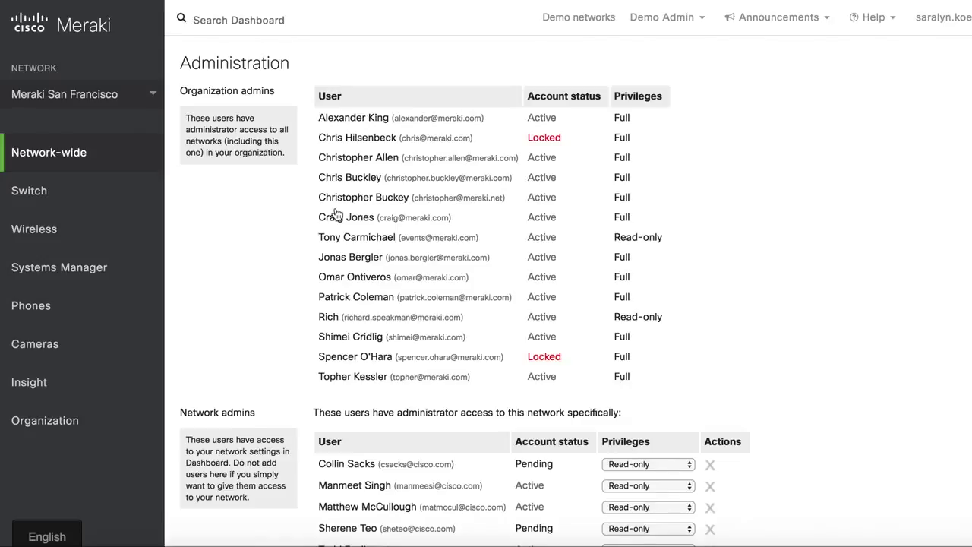
scroll(337, 214, down, 6)
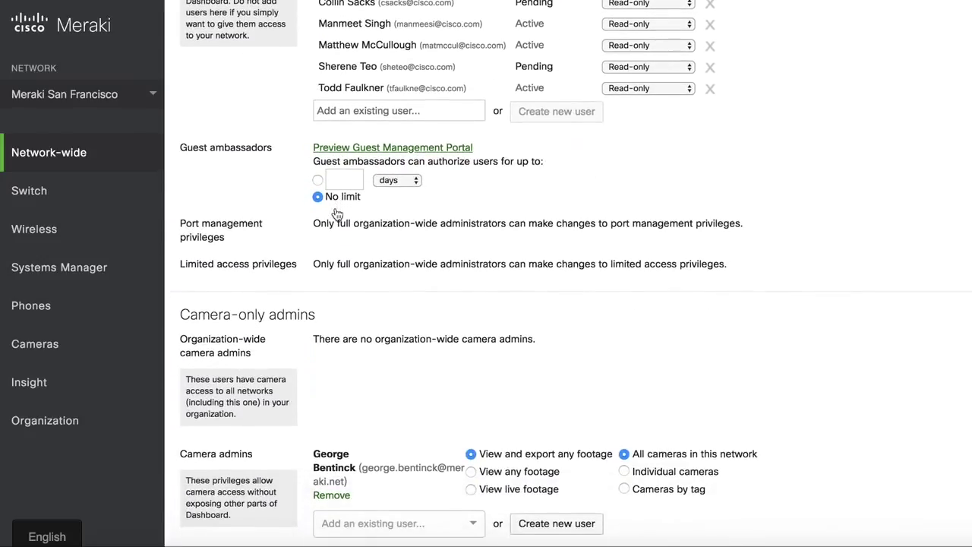
scroll(337, 213, down, 1)
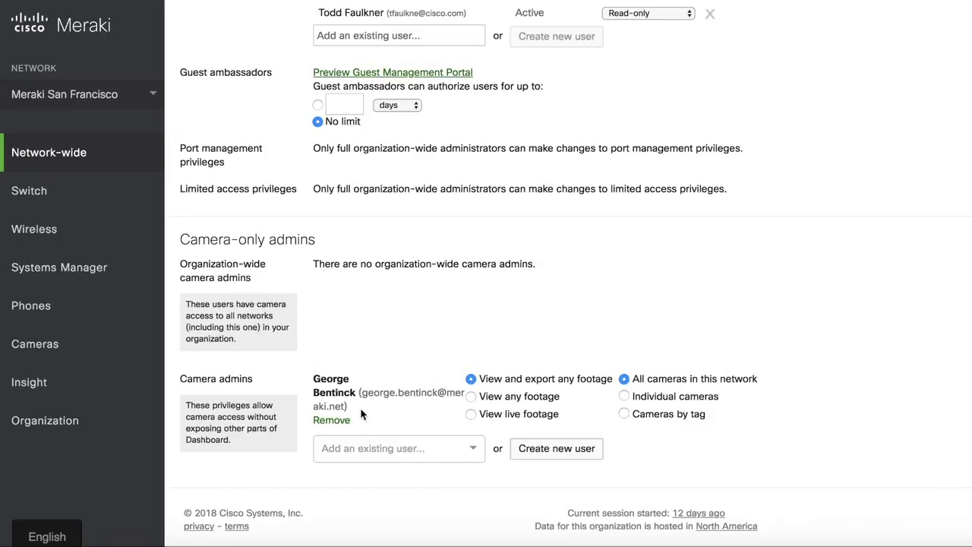
click(354, 447)
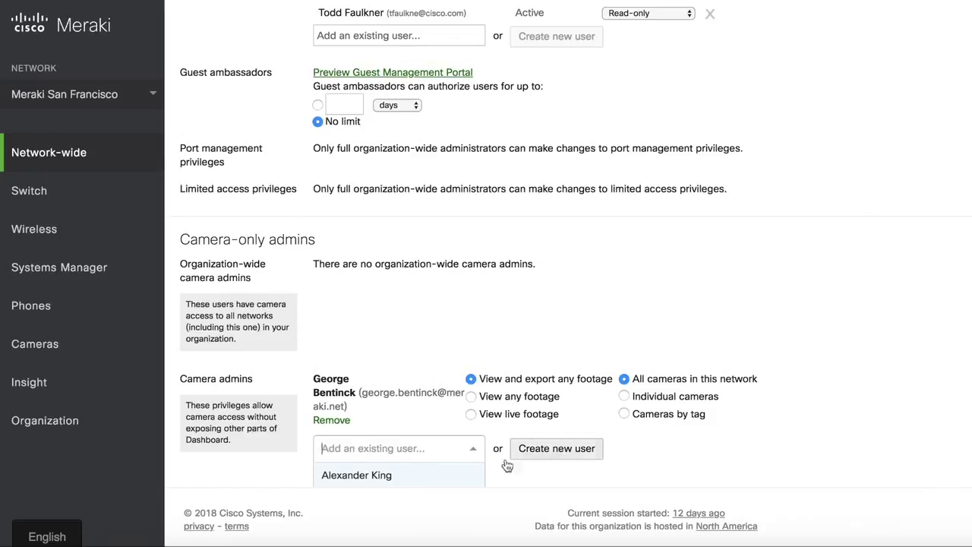
Step: Create a new camera admin, entering the person's full name and company e-mail address
click(559, 450)
key(Tab)
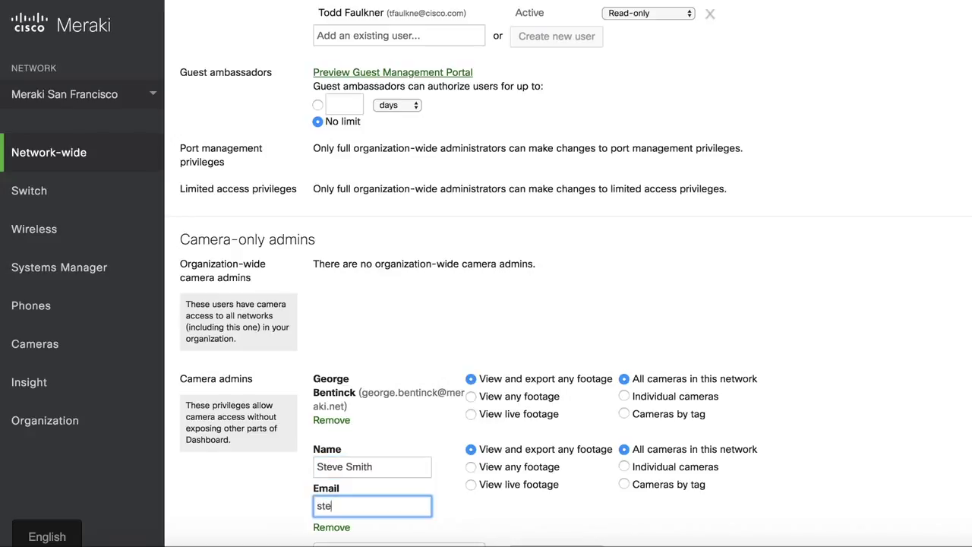
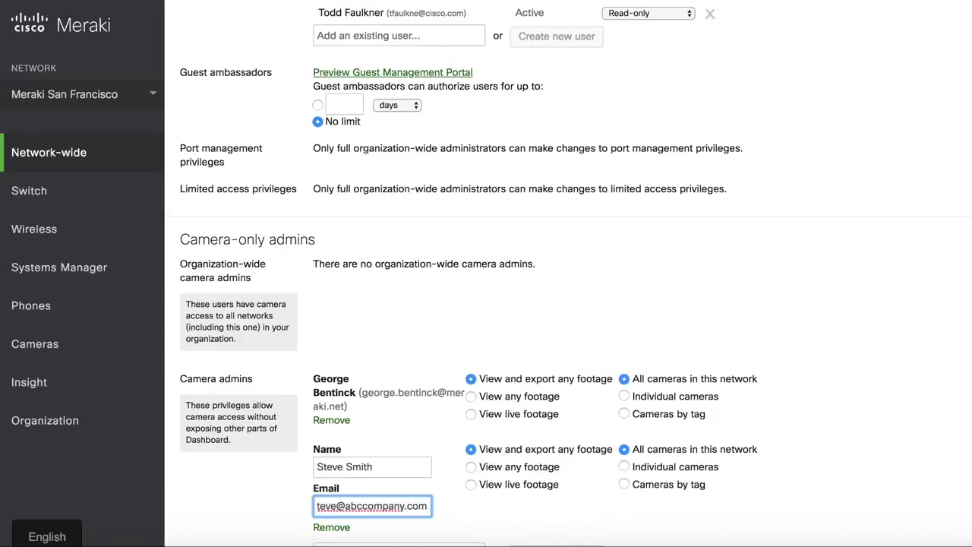
Step: Switch the new admin's access to Individual cameras, browsing the camera list without choosing any
scroll(569, 273, down, 3)
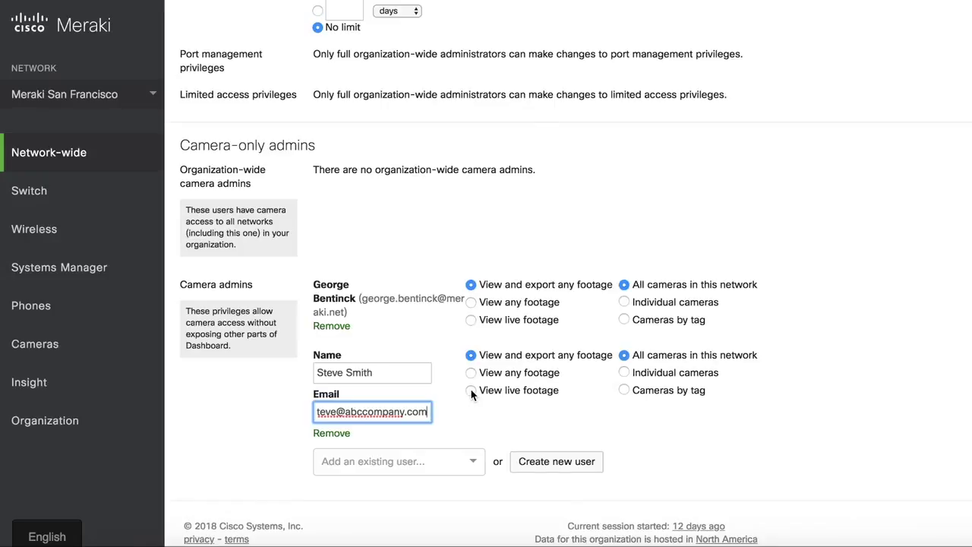
click(624, 372)
click(669, 405)
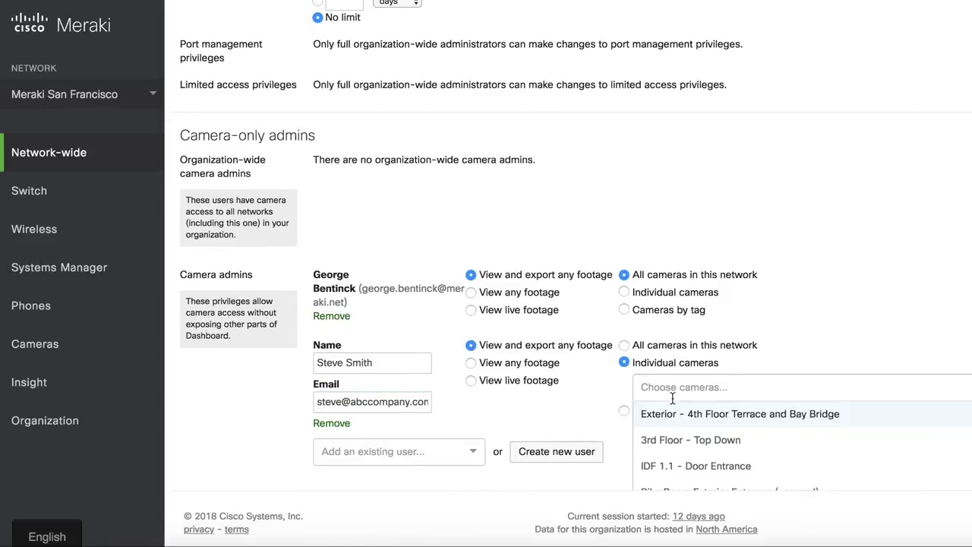
scroll(672, 399, down, 2)
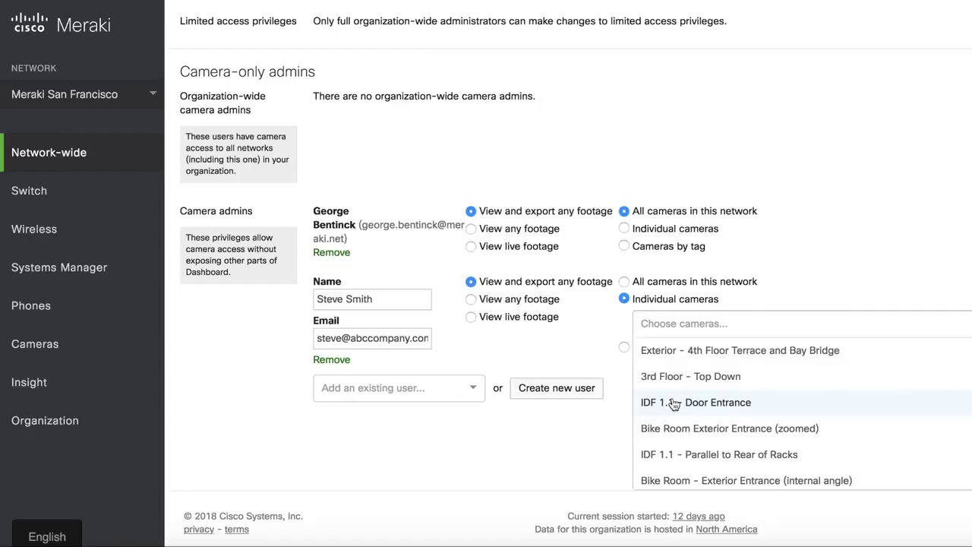
click(823, 253)
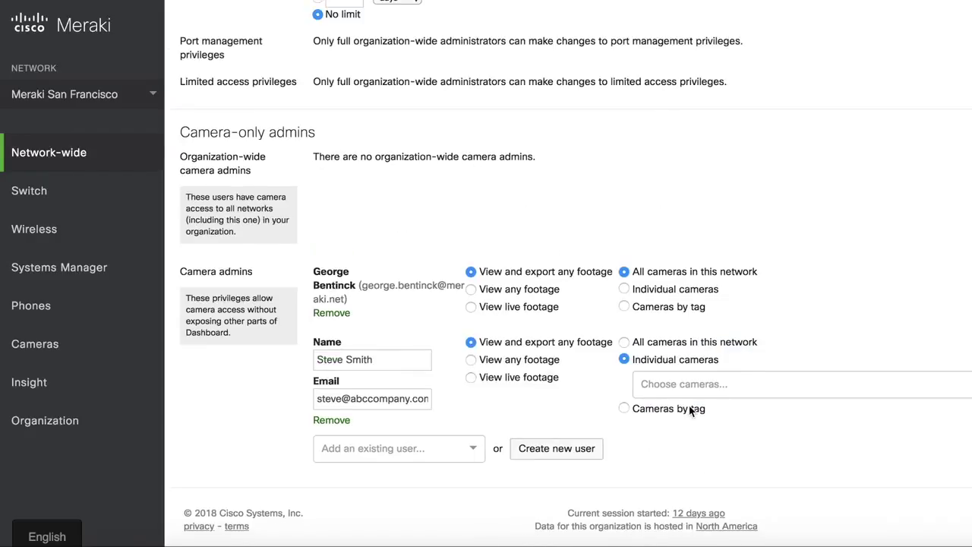
Step: Restrict the new admin to cameras by tag, choosing the bike_room and outdoor tags
click(624, 408)
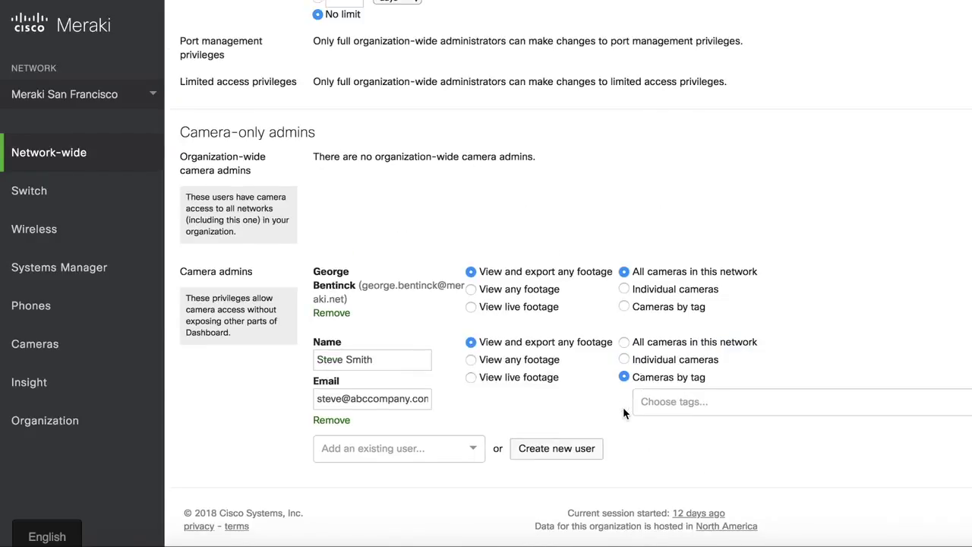
click(666, 402)
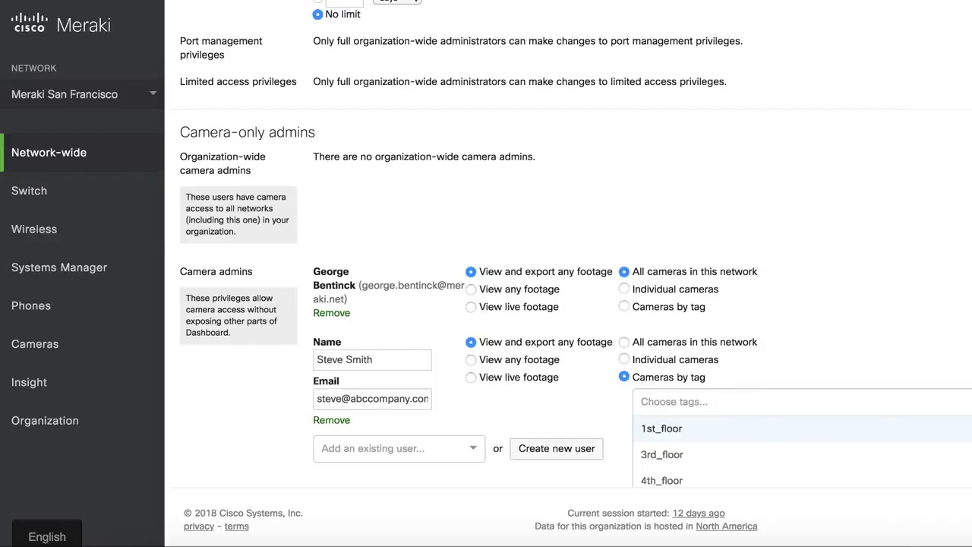
text(bike)
click(663, 428)
text(out)
click(660, 434)
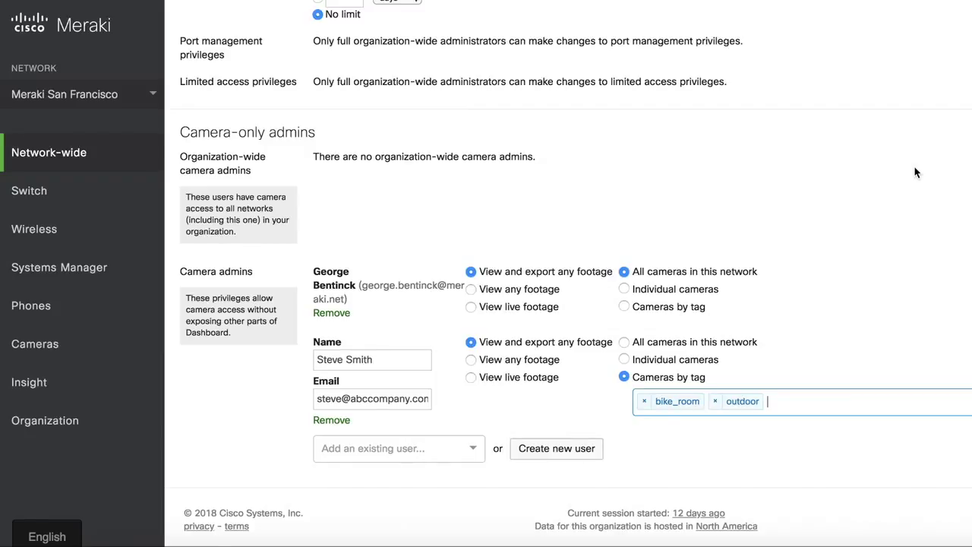
scroll(915, 173, up, 5)
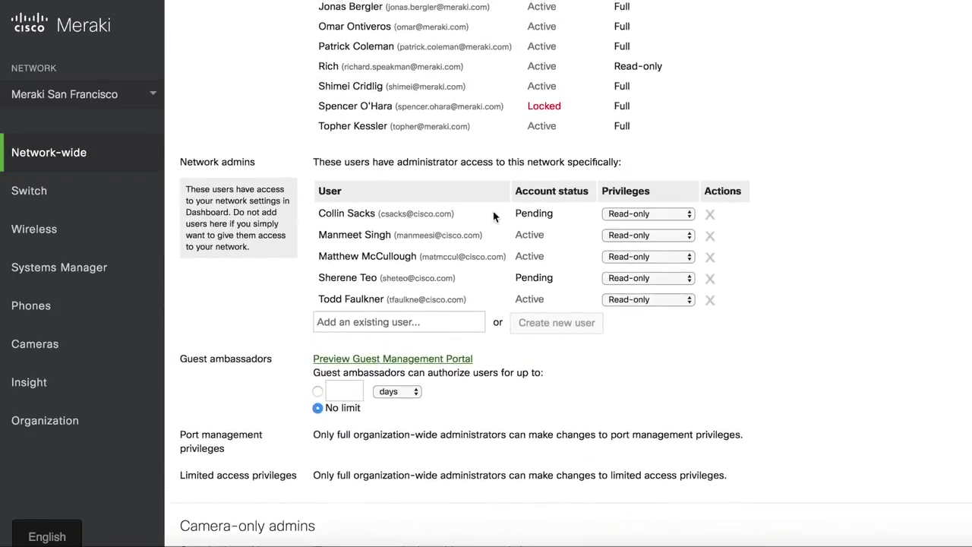
Step: On the Cameras Video wall, add a new layout and name it 'Bike and Outdoor'
mouse_move(99, 228)
mouse_move(114, 345)
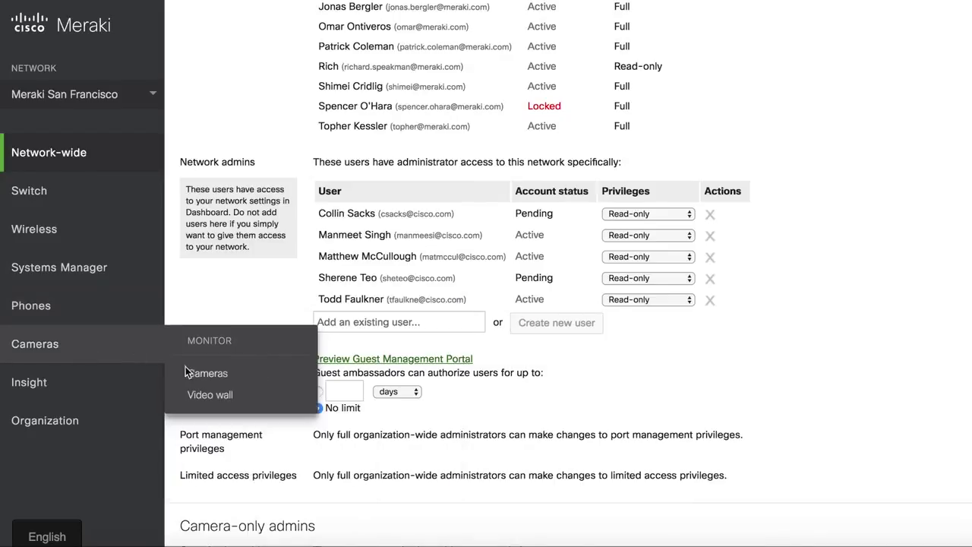
click(210, 394)
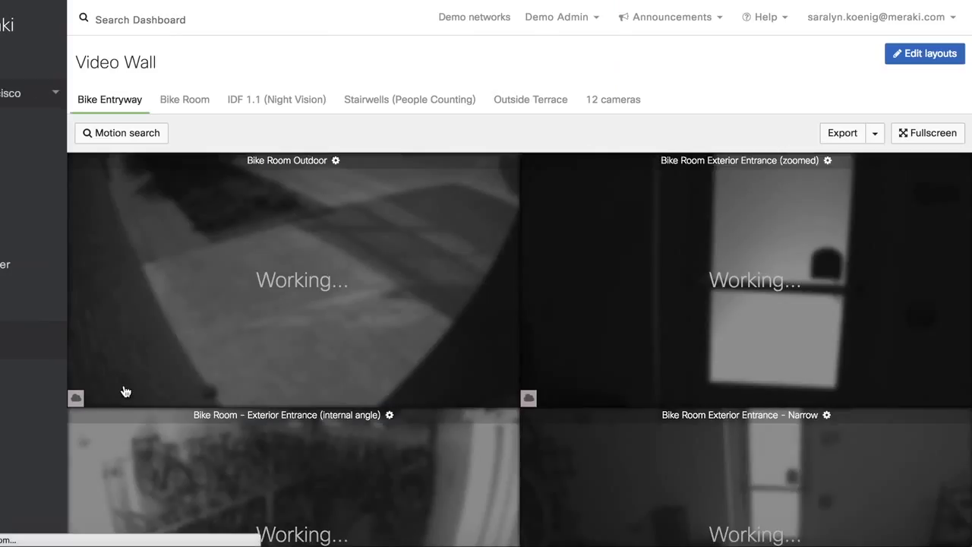
click(923, 60)
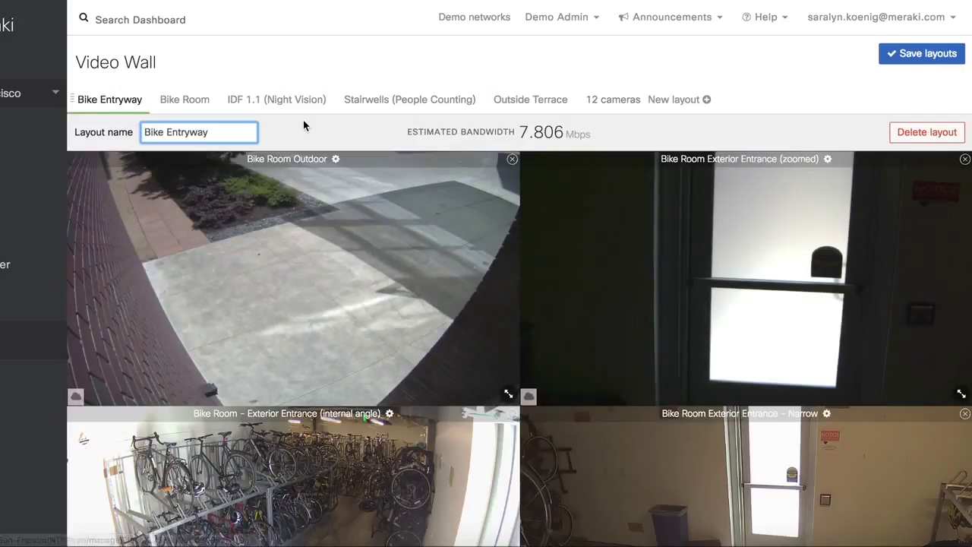
click(676, 101)
drag(219, 129, 138, 132)
text(Bike and Outdoor)
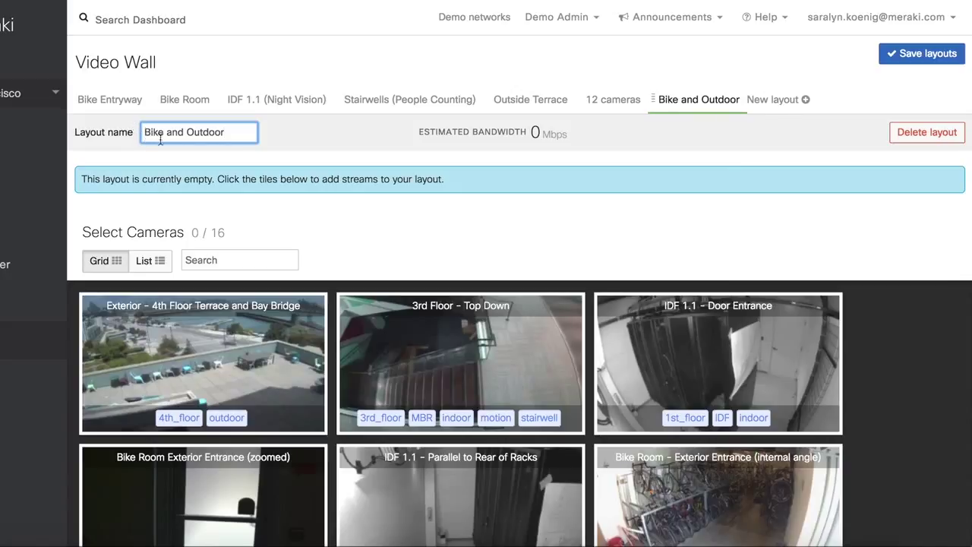
Step: Search 'Bike' and add all nine Bike Room camera feeds to the layout
click(251, 258)
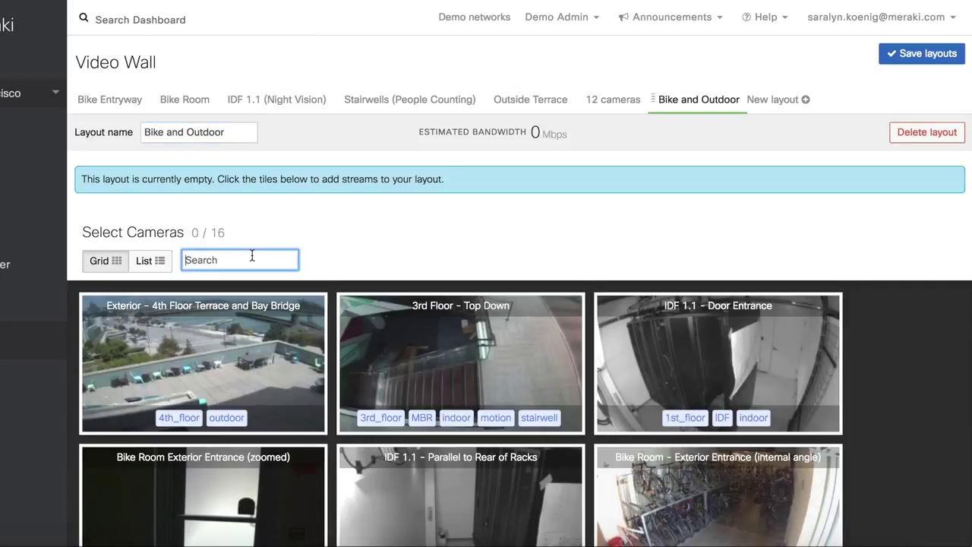
text(Bike)
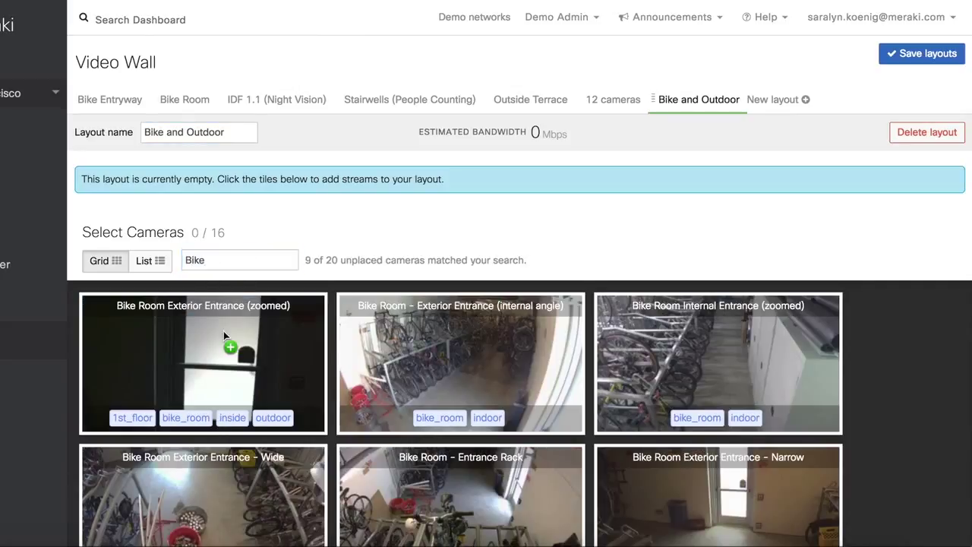
click(224, 332)
click(216, 431)
click(215, 430)
click(215, 431)
click(216, 430)
click(215, 431)
scroll(213, 535, down, 2)
click(210, 410)
click(210, 410)
click(210, 410)
click(210, 410)
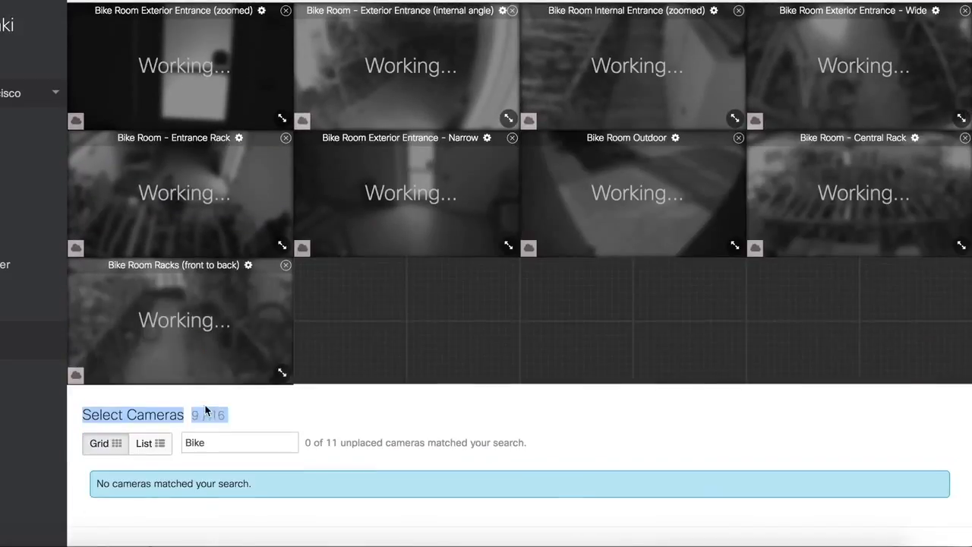
Step: Search 'outdoor' and add the two 4th Floor Terrace cameras, Bay Bridge and Rear
double_click(184, 446)
text(outdoor)
scroll(227, 486, down, 3)
click(167, 434)
click(167, 434)
scroll(242, 384, up, 1)
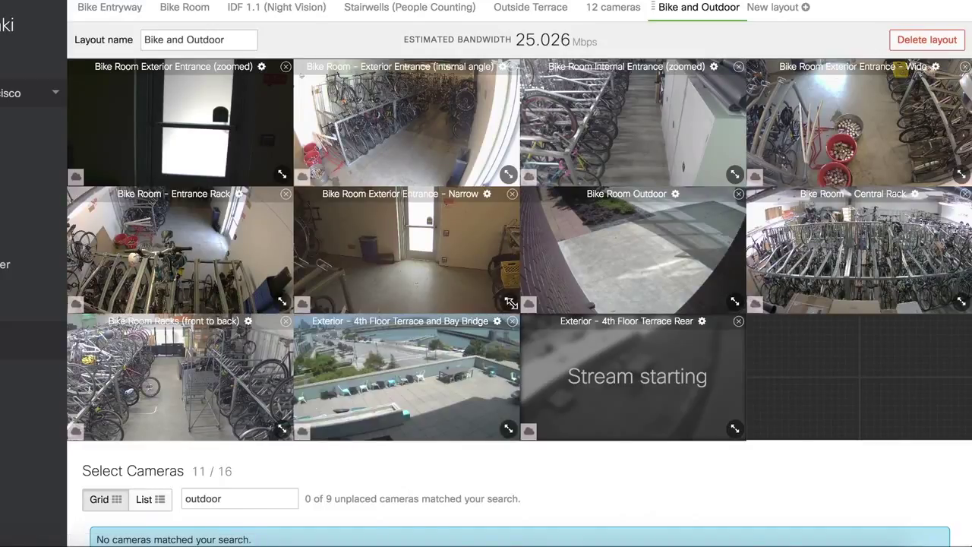
Step: Enlarge the Bike Room Outdoor tile and centre it, then move the Bay Bridge tile right
drag(734, 302, 864, 422)
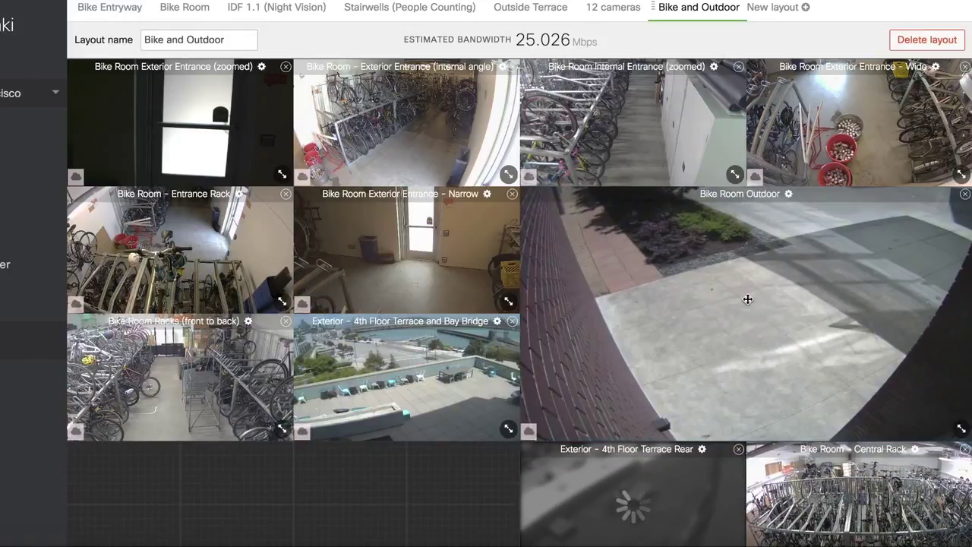
drag(635, 289, 514, 299)
scroll(456, 335, down, 5)
drag(427, 363, 878, 112)
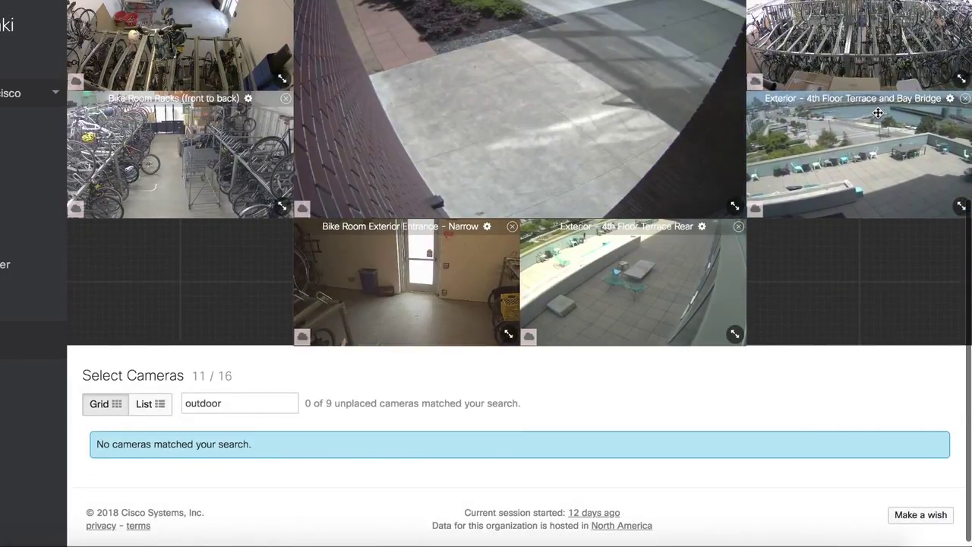
scroll(878, 112, up, 5)
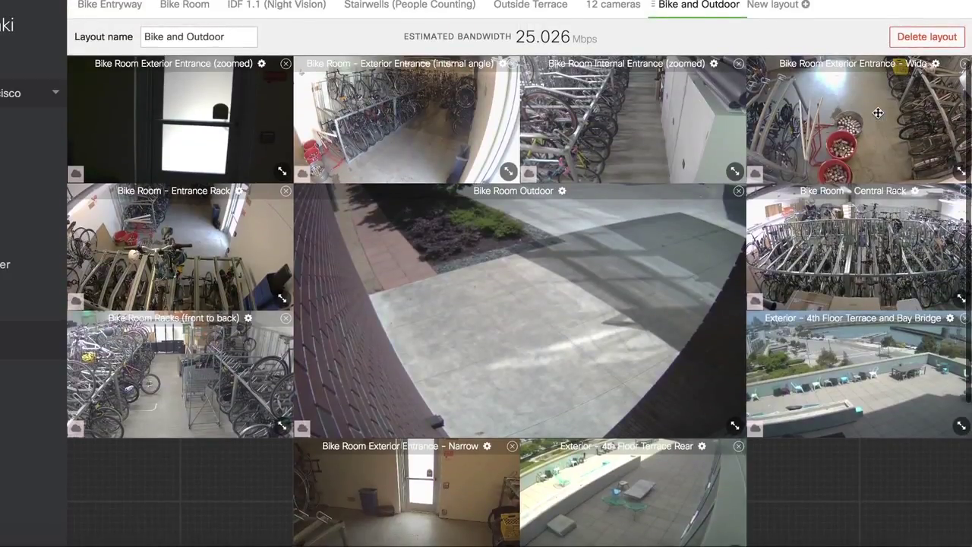
scroll(878, 112, down, 1)
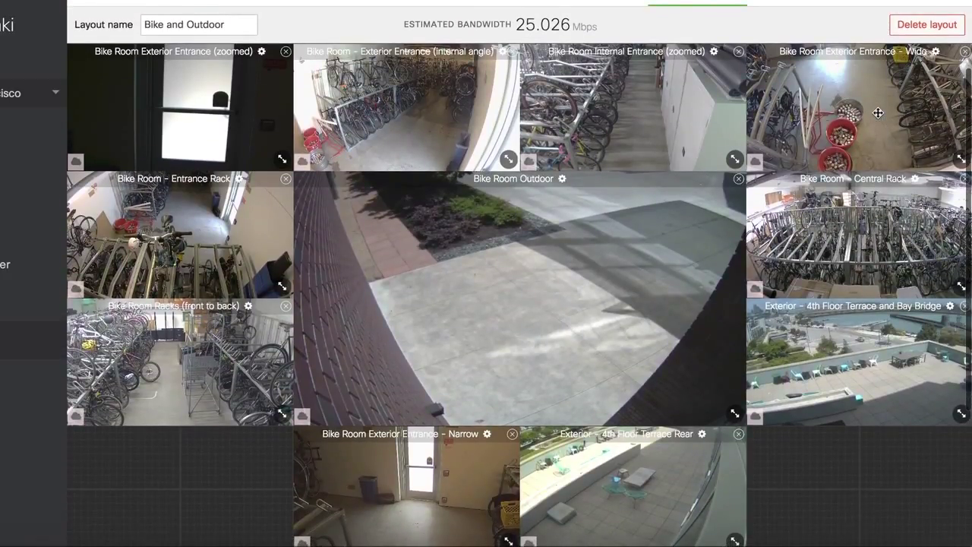